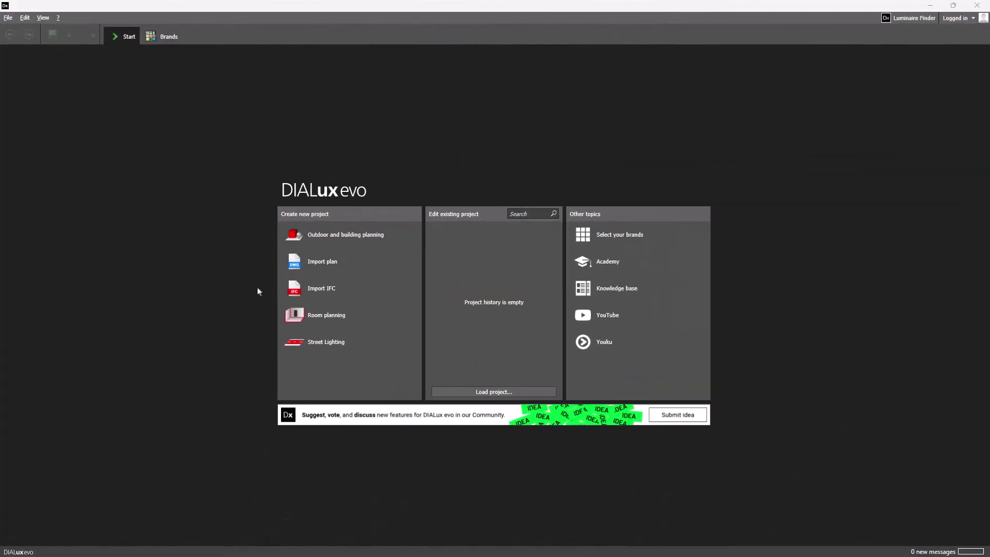
Step: Import 4.1_Office Building _4X1.ifc and advance to the IFC import settings
left_click(322, 287)
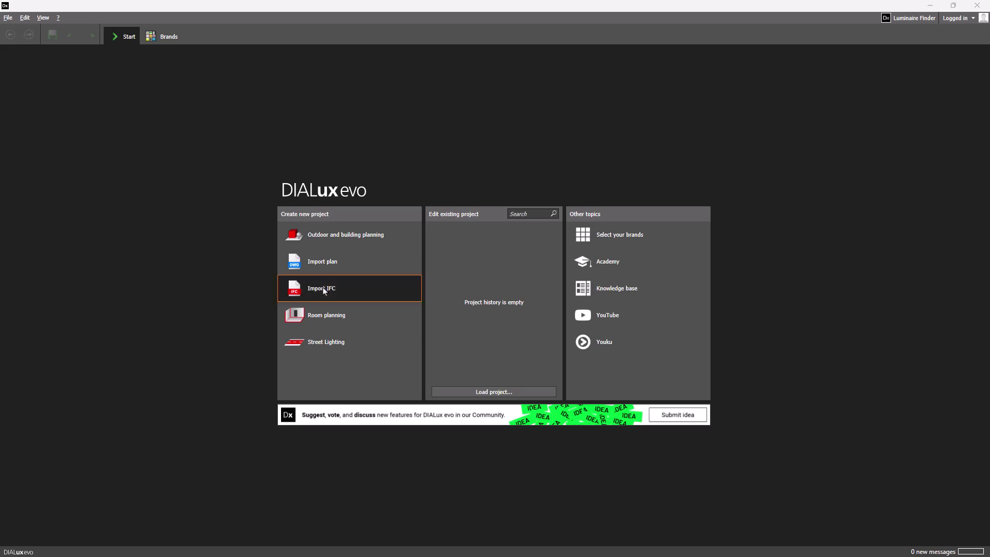
left_click(106, 148)
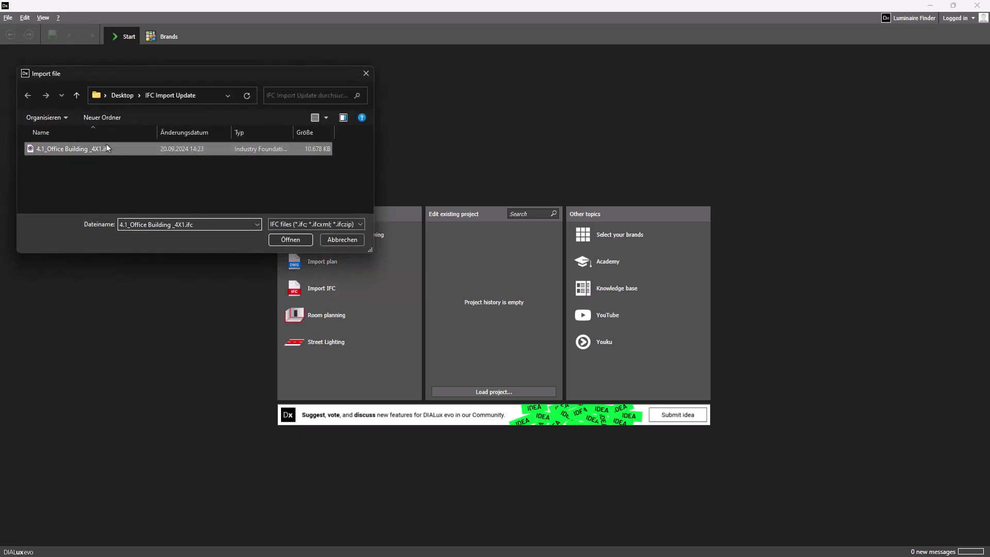
left_click(288, 239)
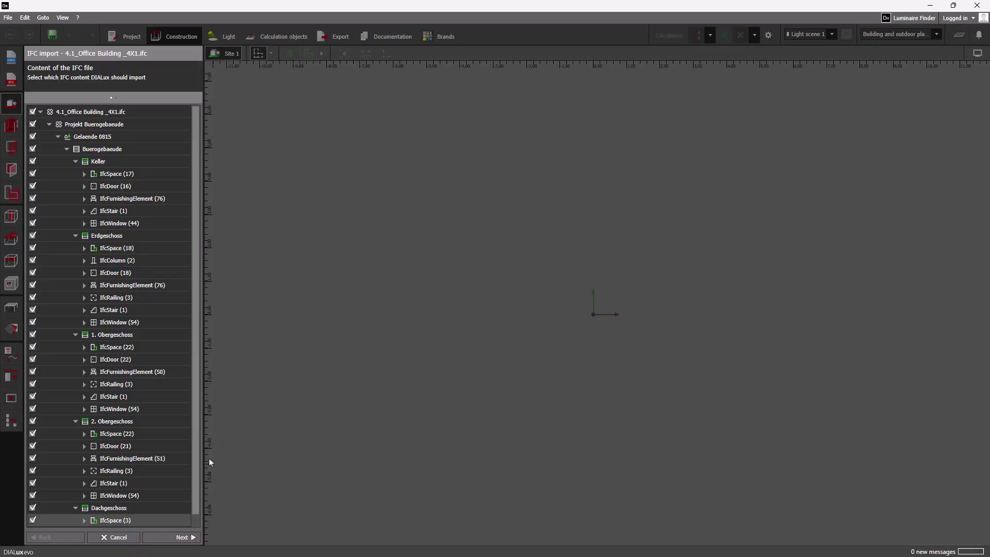
left_click(181, 538)
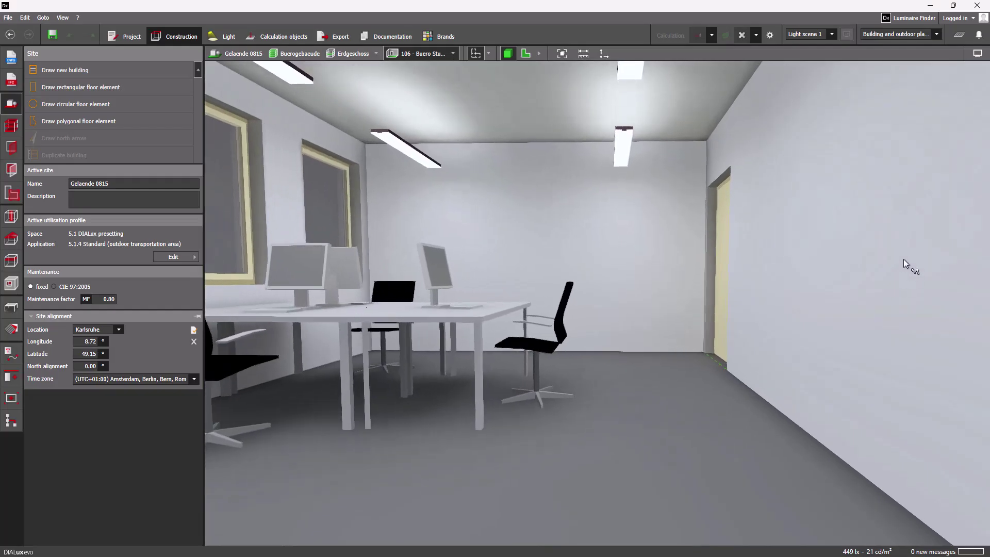
Step: Orbit the imported office view toward the window wall
left_click_drag(630, 438, 199, 411)
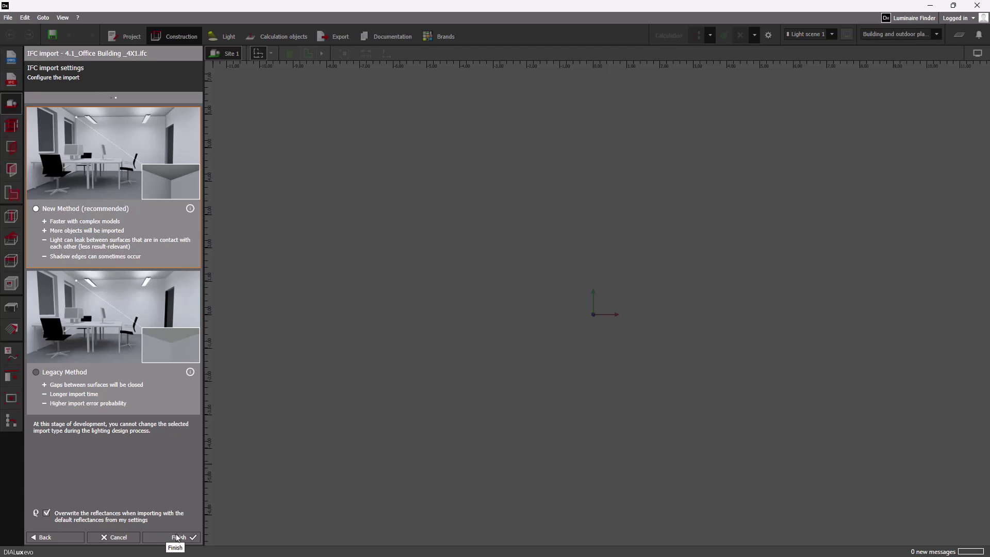
Step: Finish the import with New Method, then zoom and orbit the outdoor site with trees and bike racks
left_click(177, 537)
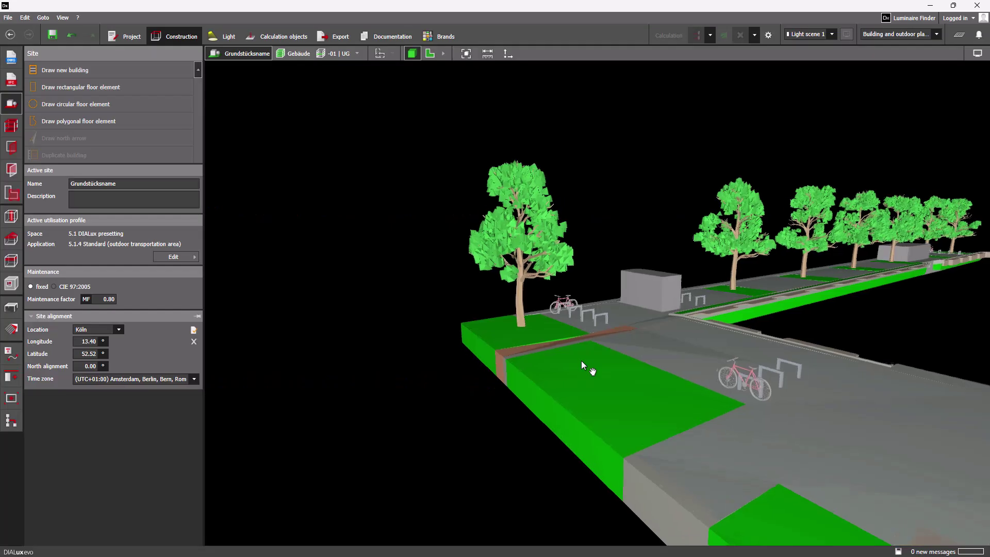
scroll(580, 361, "up", 6)
scroll(580, 360, "up", 8)
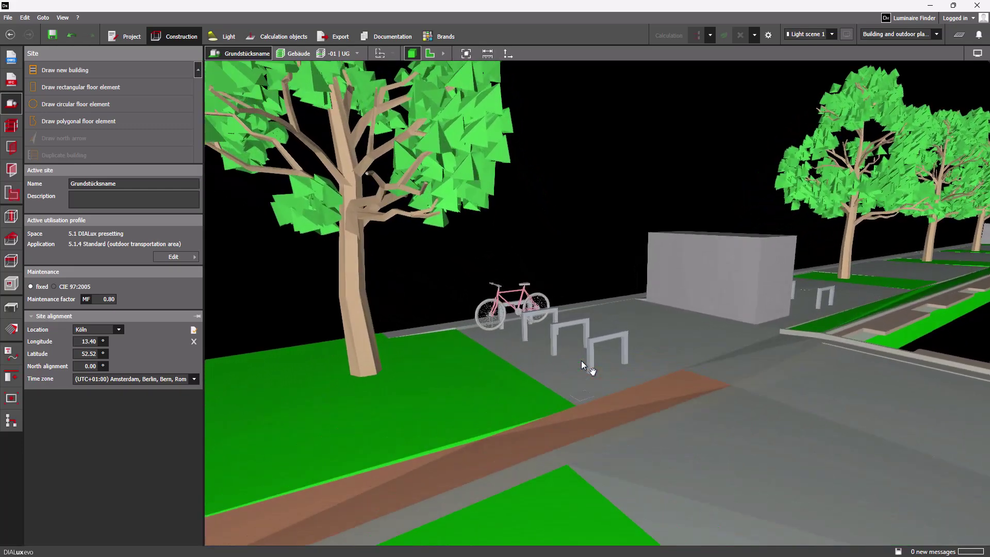
left_click_drag(580, 360, 570, 338)
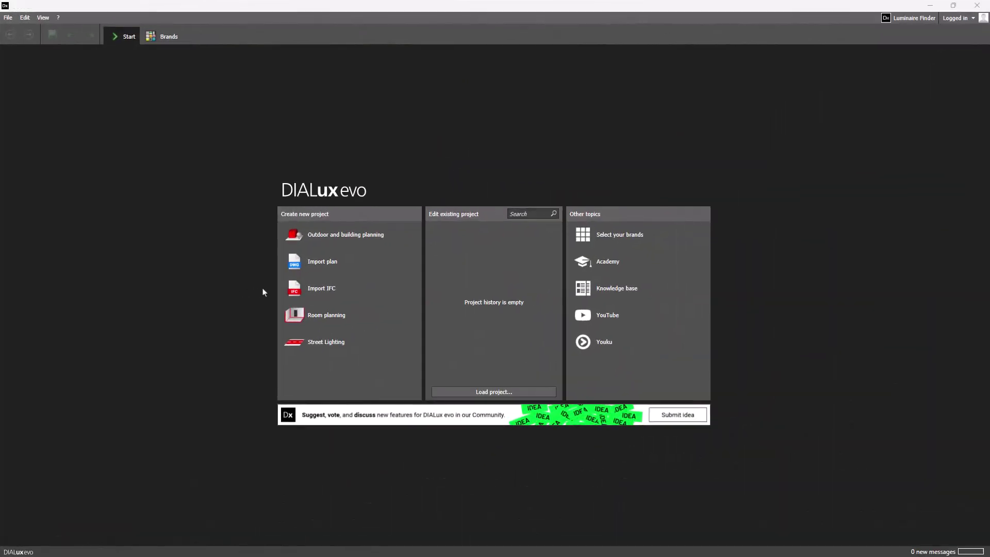
Step: Import the Bürogebäude HABRA AC26 DDScad export IFC file with all content ticked
left_click(307, 292)
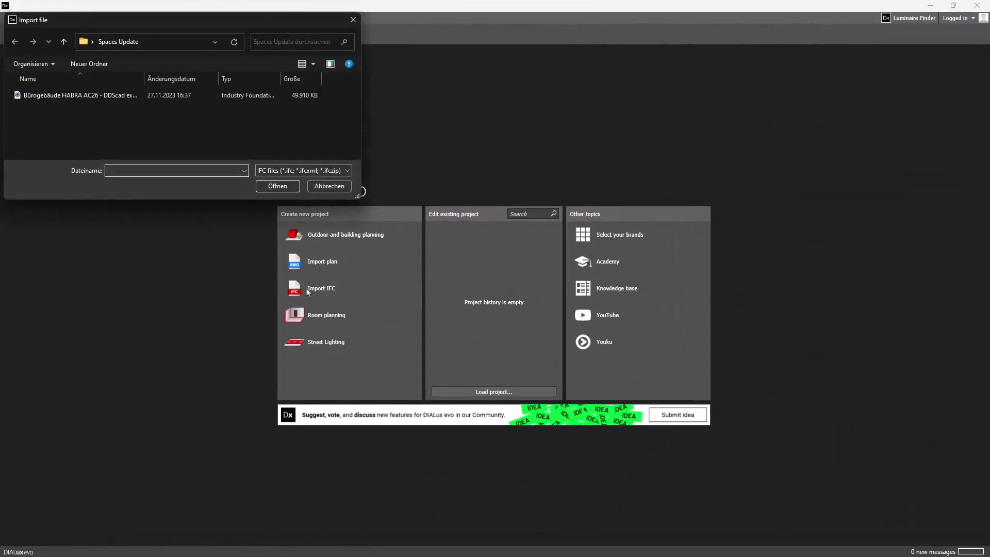
left_click(128, 96)
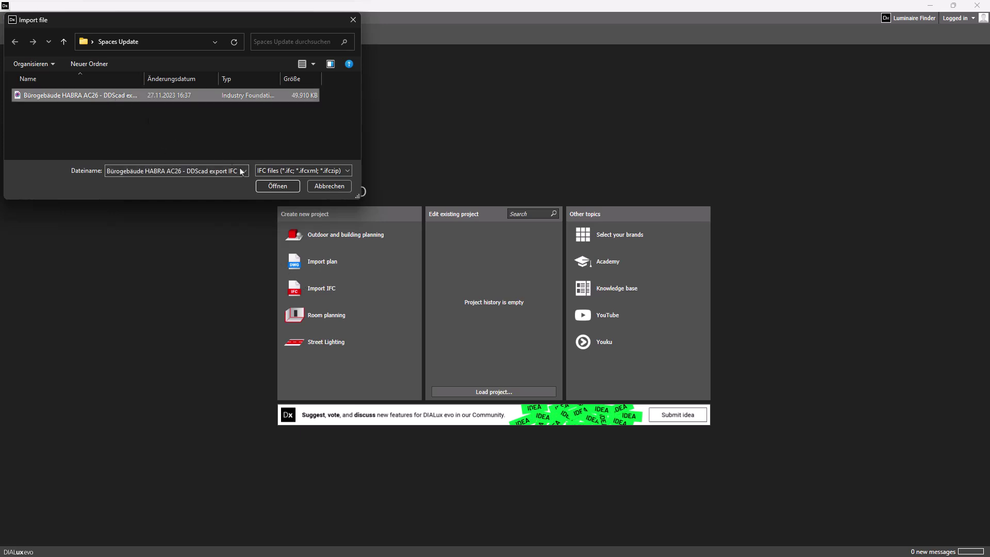
left_click(278, 186)
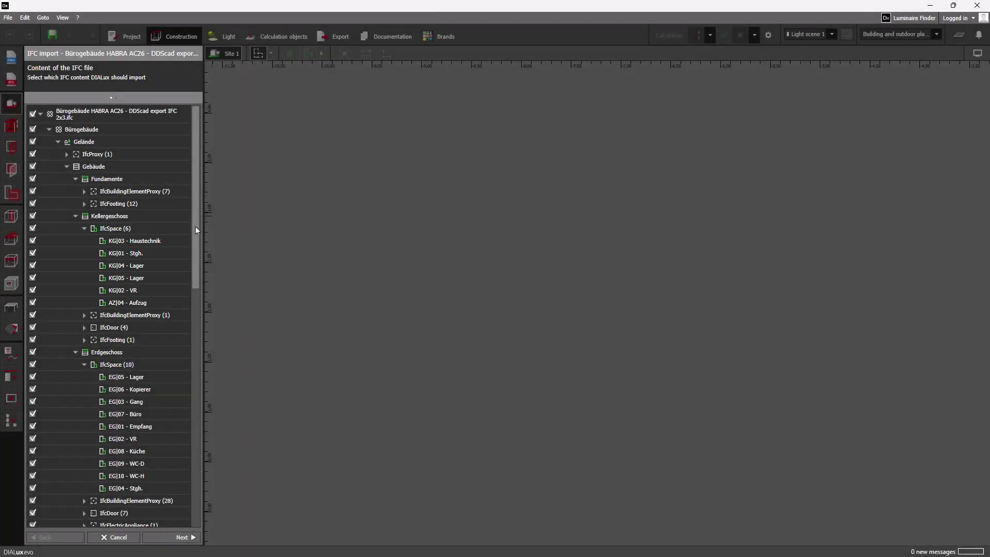
left_click_drag(196, 230, 197, 465)
left_click(184, 537)
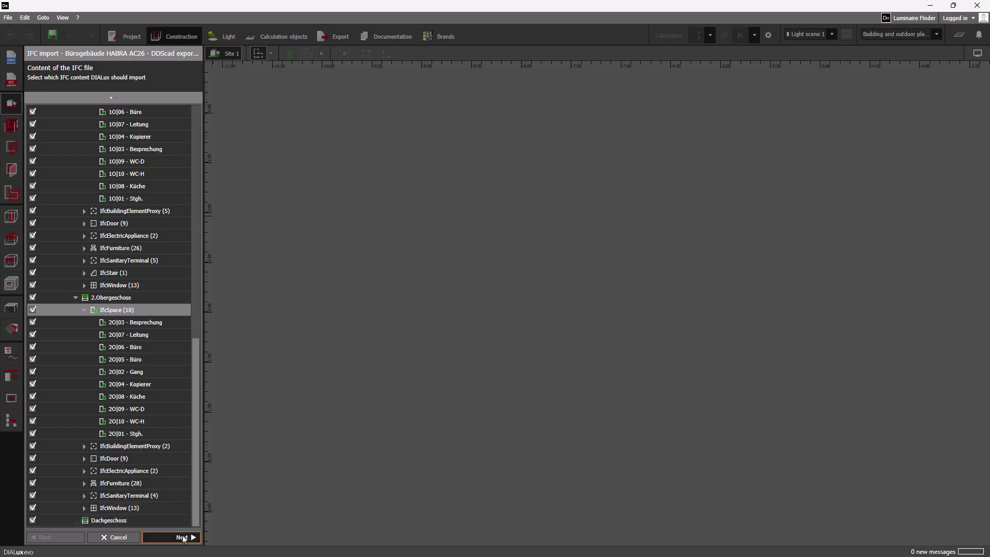
Step: Finish the HABRA import, browse the 1.Obergeschoss space list and select two office rooms
left_click(180, 537)
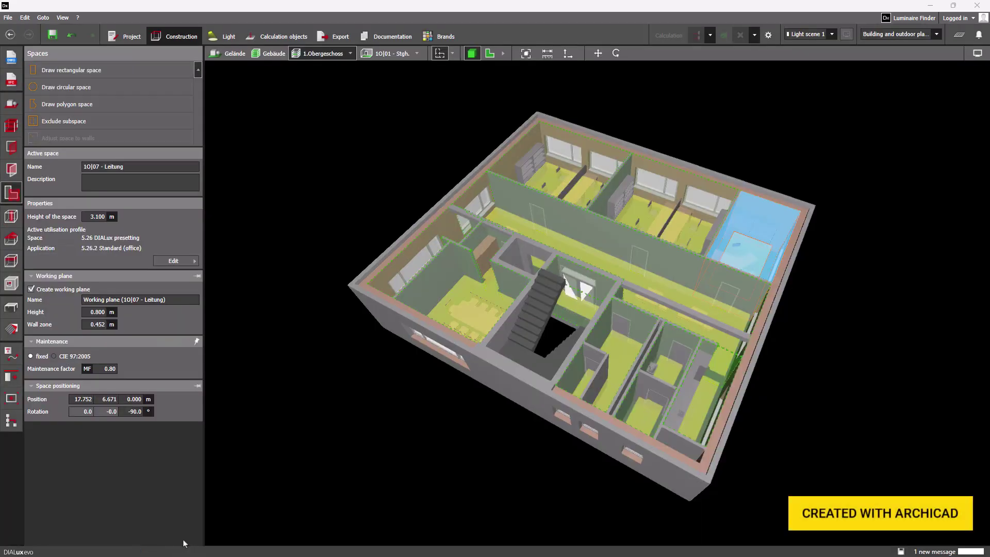
left_click(417, 54)
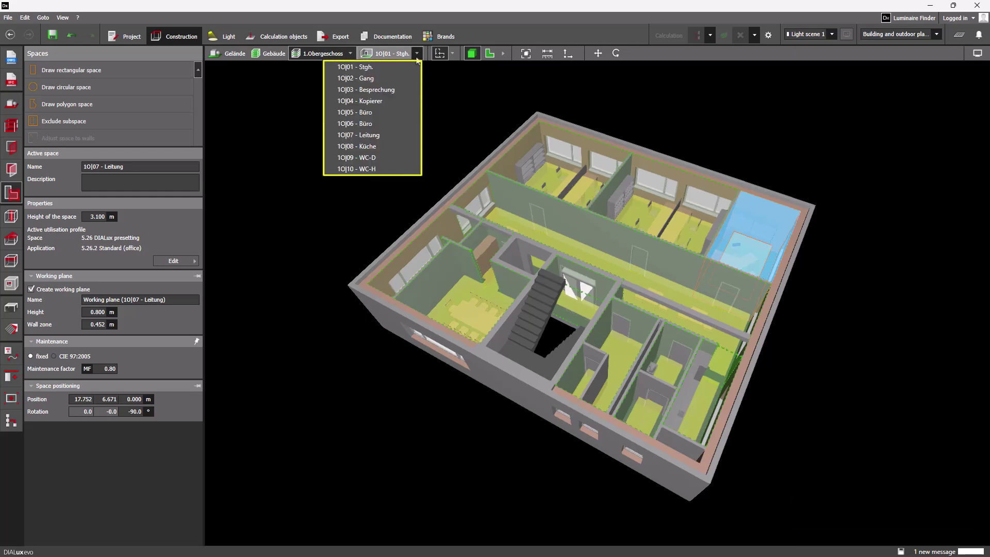
left_click(417, 56)
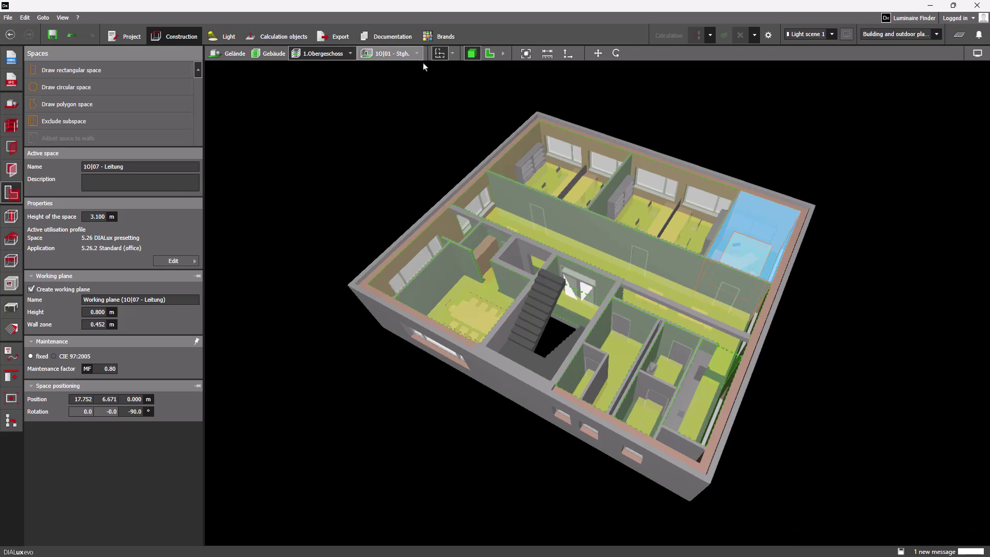
left_click(547, 171)
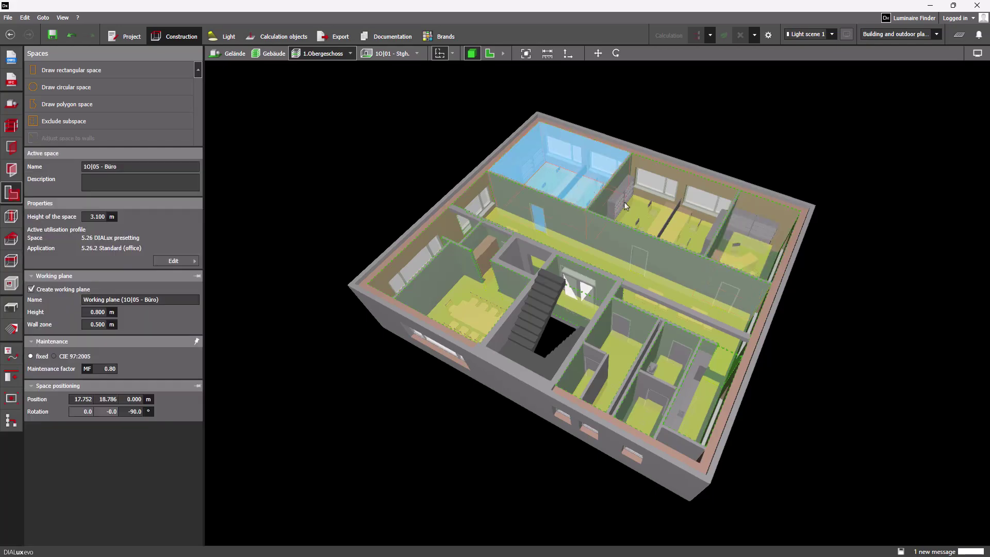
left_click(688, 227)
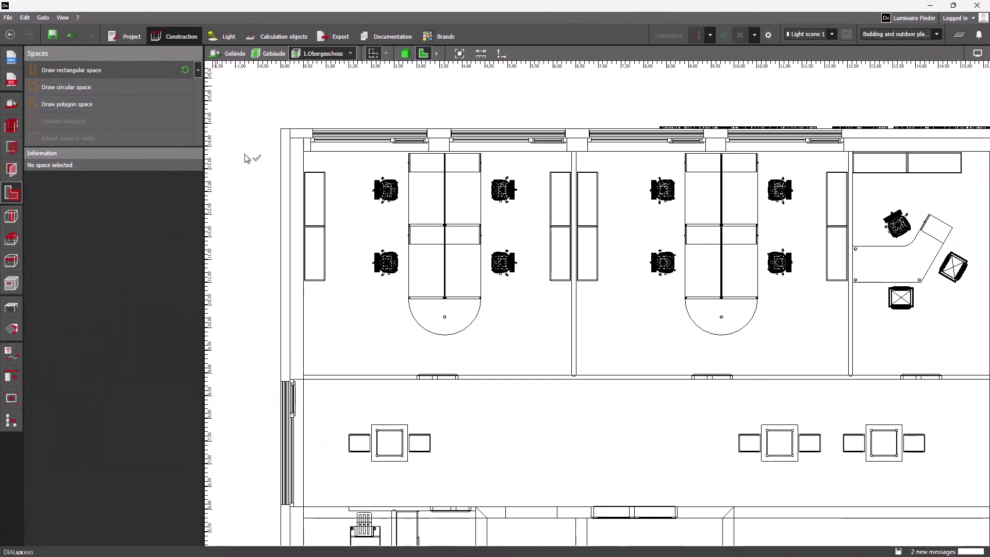
Step: Draw rectangular Space 38 over the left office using three of its corners
left_click(159, 66)
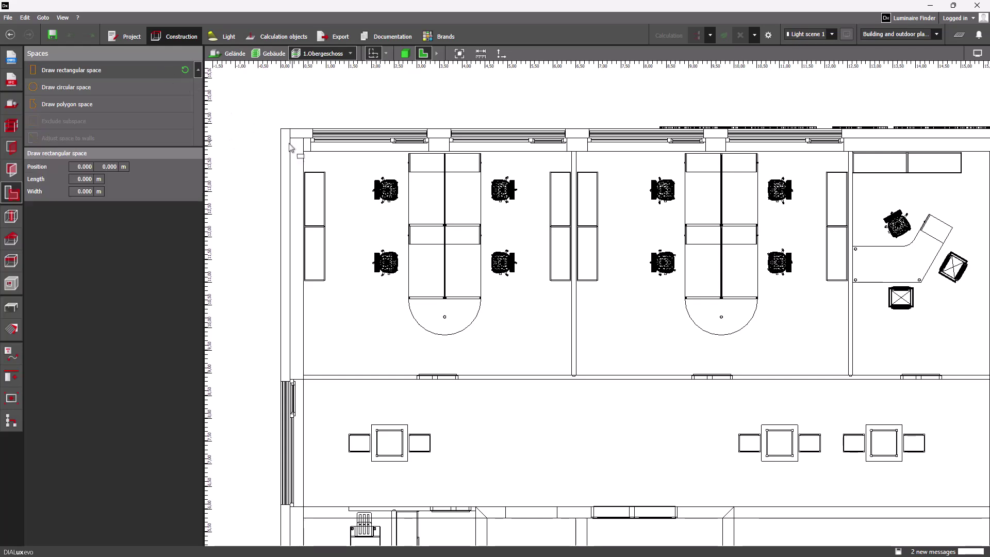
left_click(303, 152)
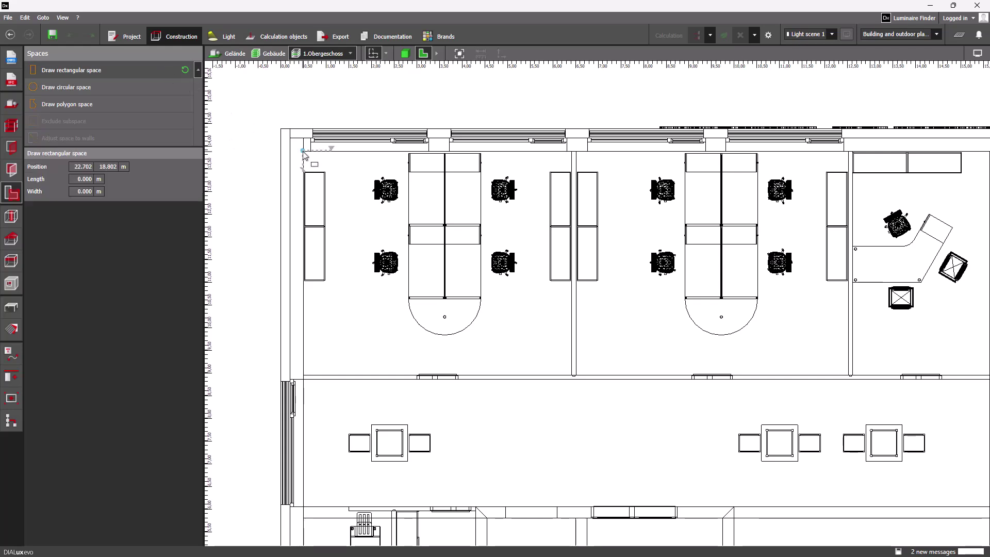
left_click(302, 376)
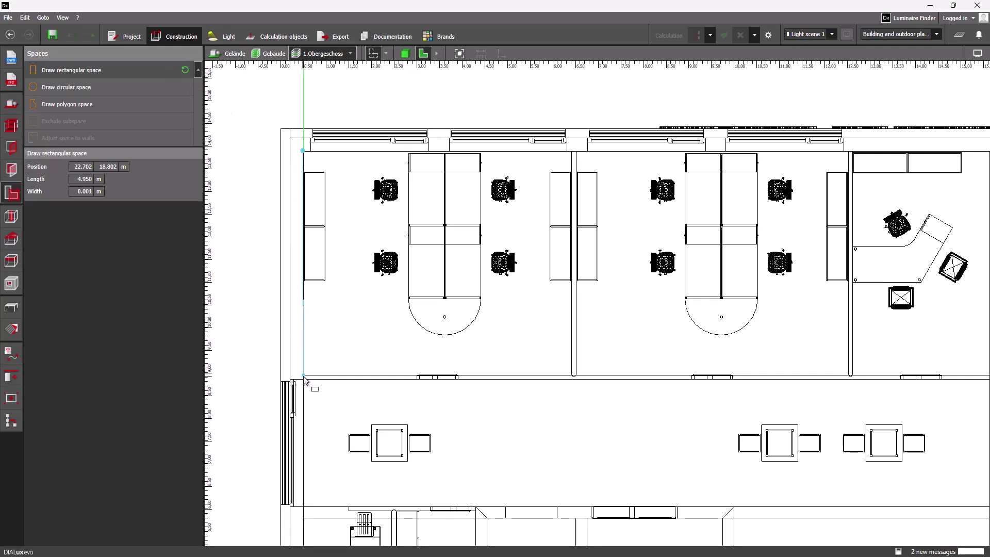
left_click(572, 376)
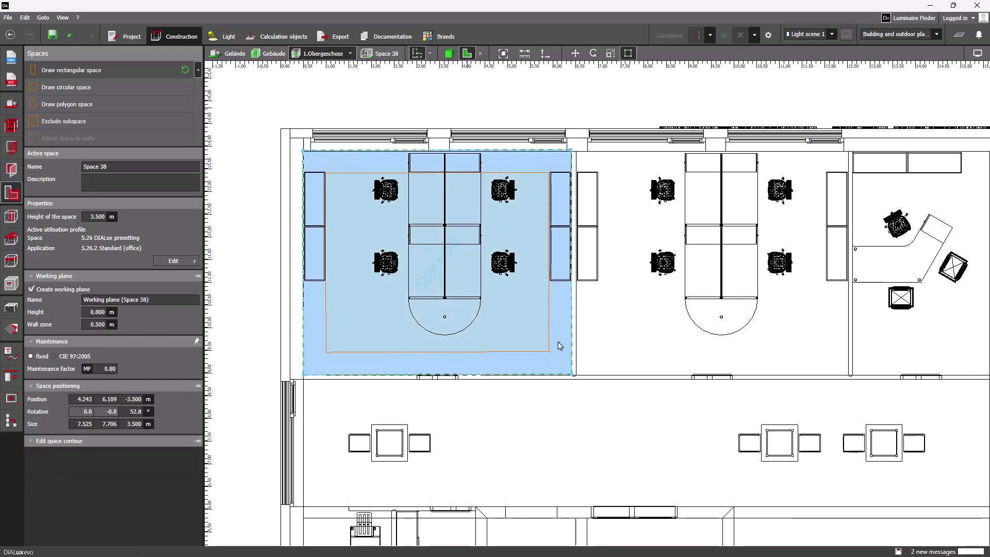
Step: Switch to 3D and select Space 38 to check its properties
left_click(448, 54)
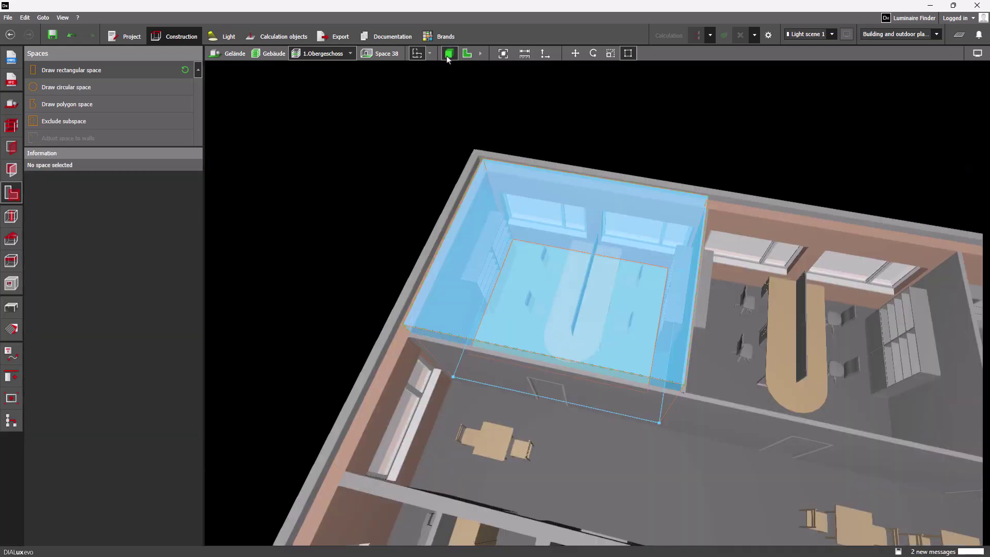
left_click(494, 118)
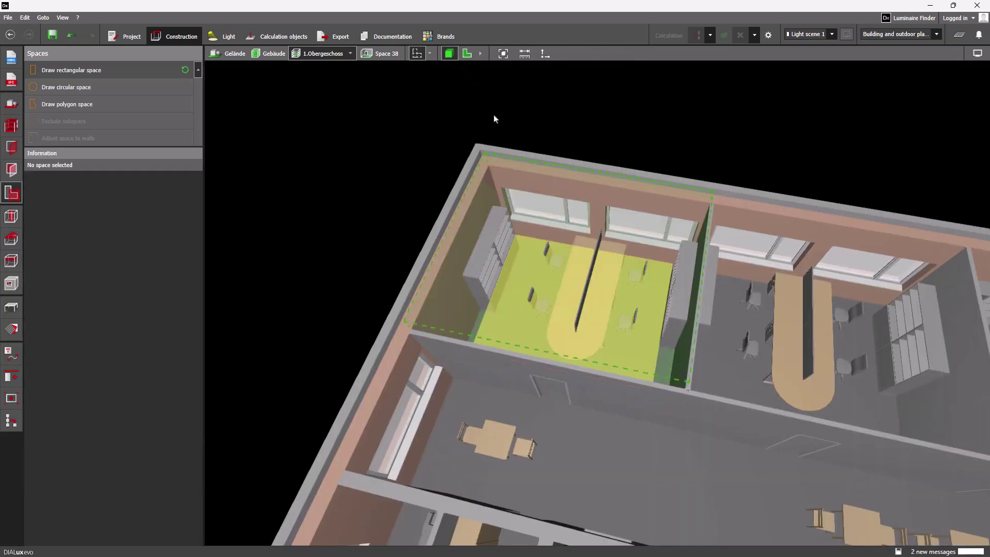
left_click(530, 230)
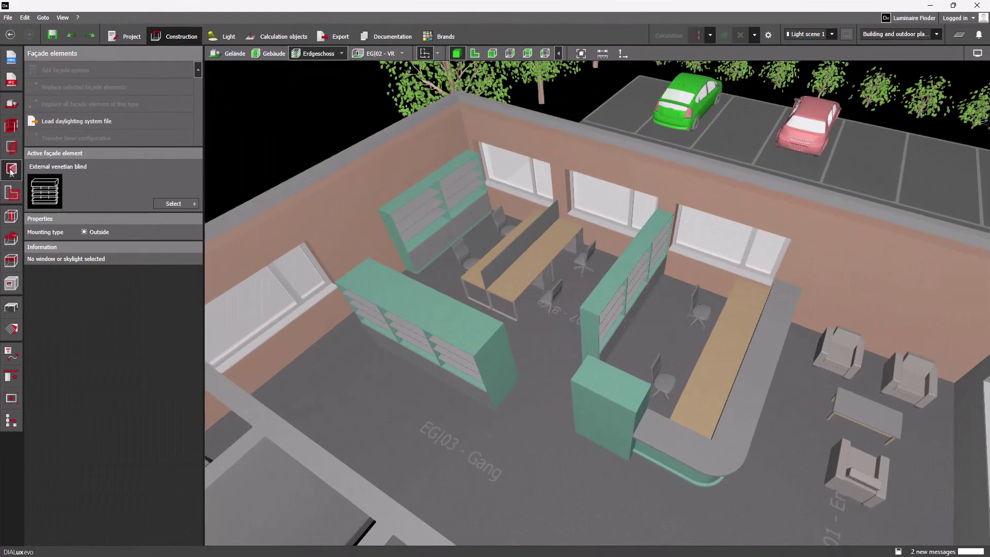
Step: Show the ground floor spaces and select EG|03 - Gang, EG|07 - Büro and the lounge
left_click(11, 192)
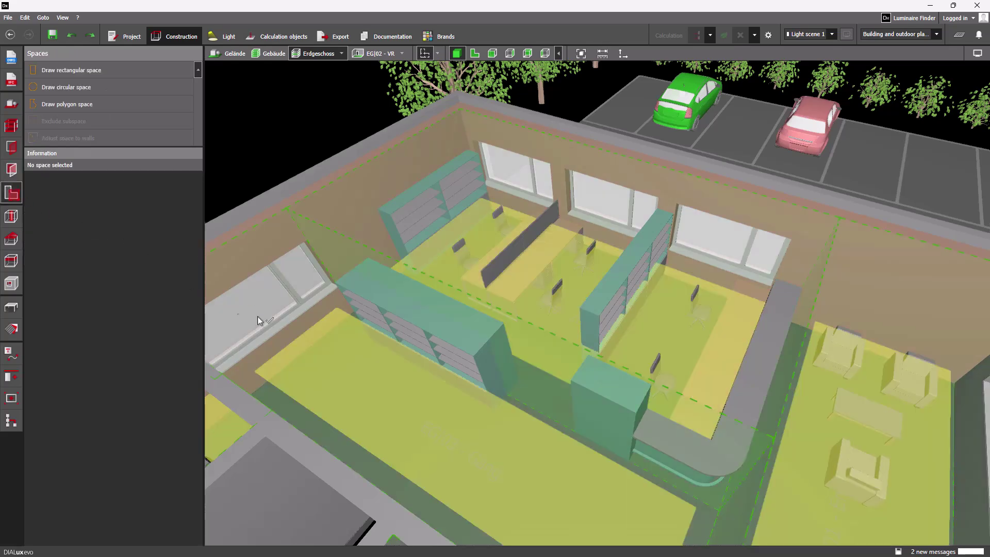
left_click(326, 352)
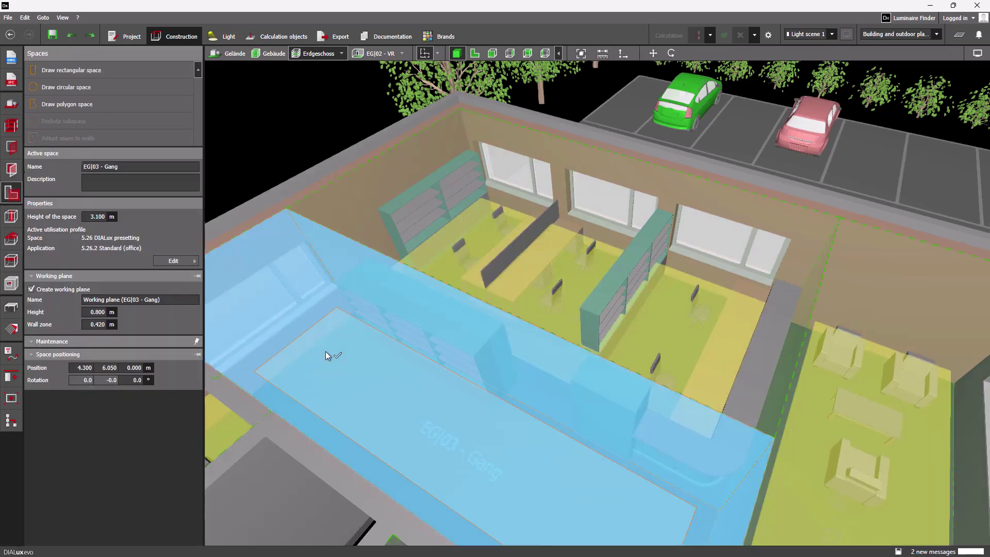
left_click(591, 324)
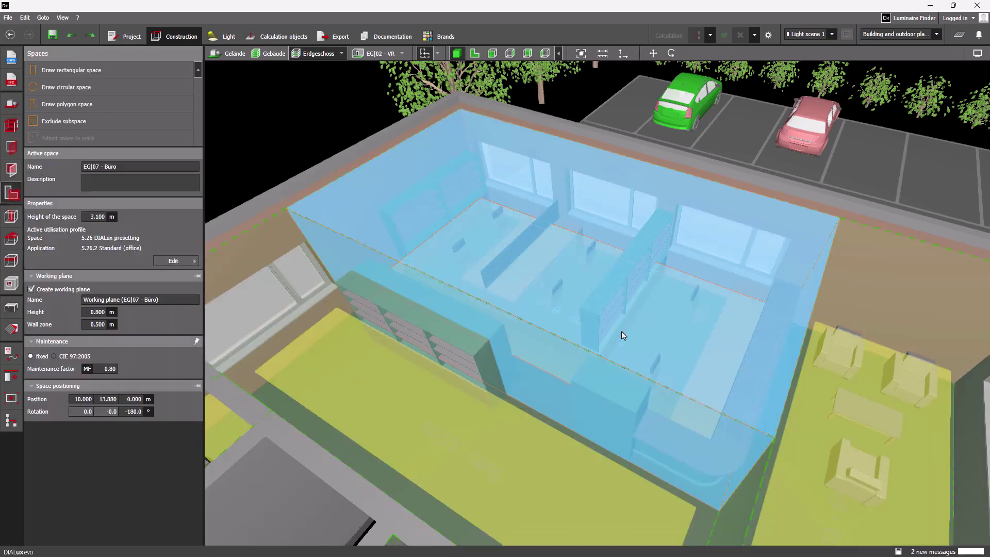
scroll(877, 425, "down", 3)
left_click(873, 420)
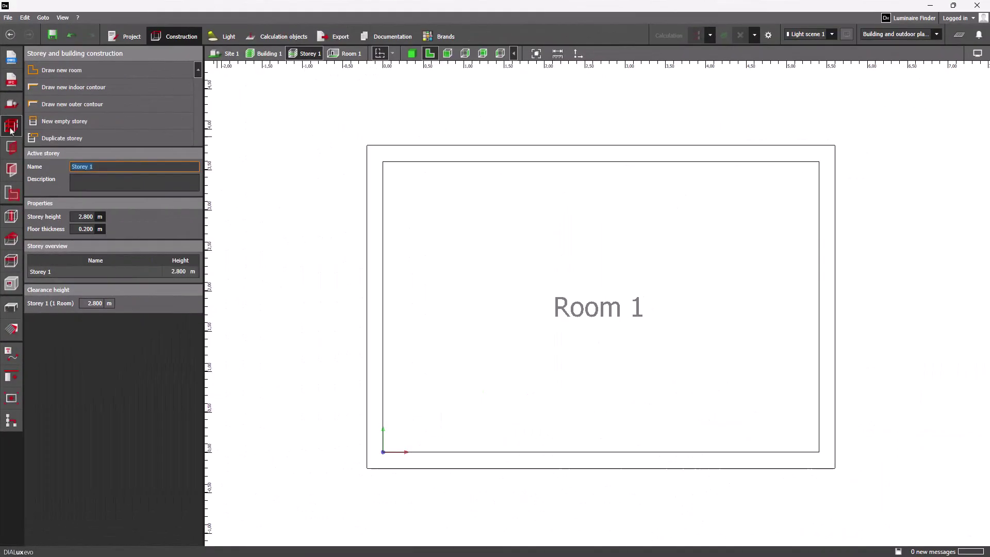
Step: Scale Room 1 by dragging its right edge until it measures 2.700 × 3.600 m
left_click(8, 194)
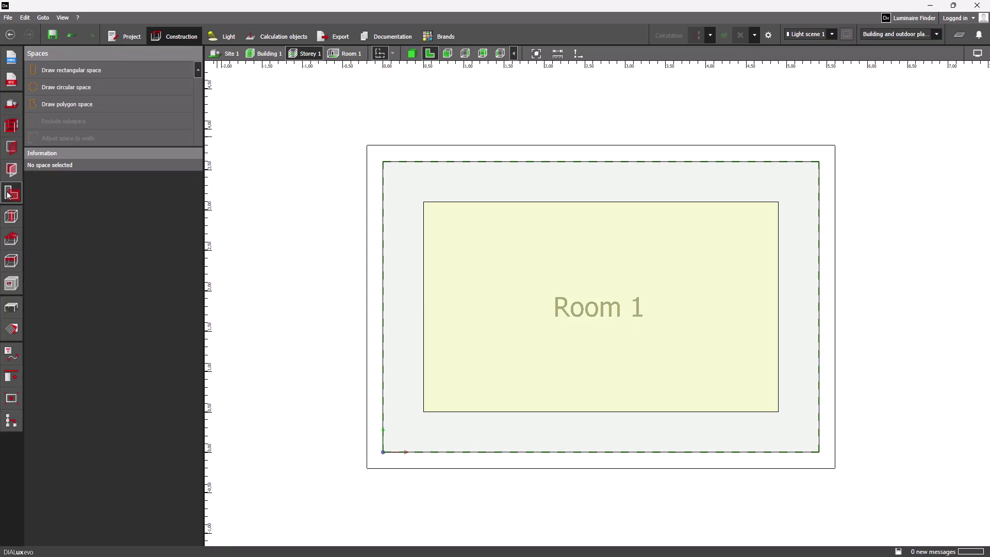
left_click(517, 219)
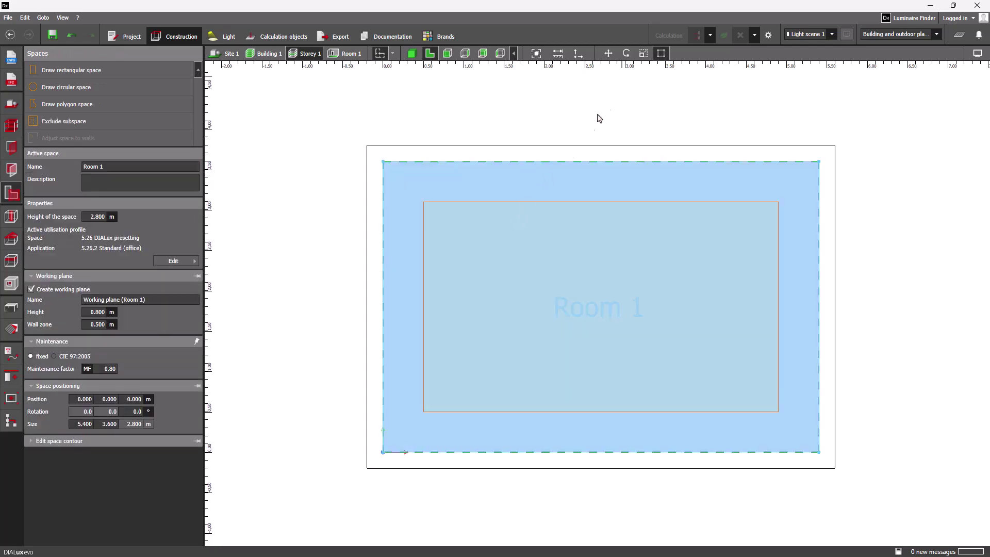
left_click(643, 53)
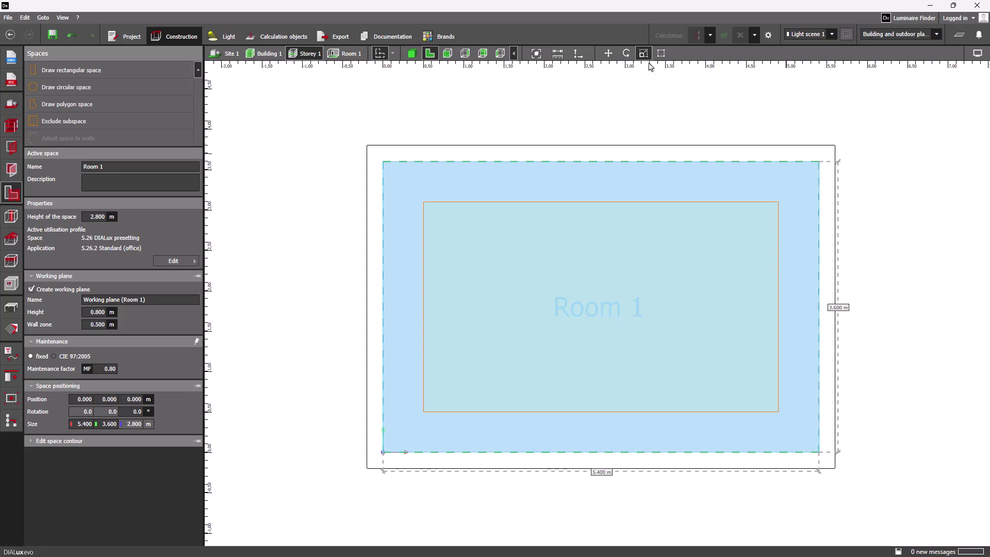
left_click_drag(819, 190, 601, 213)
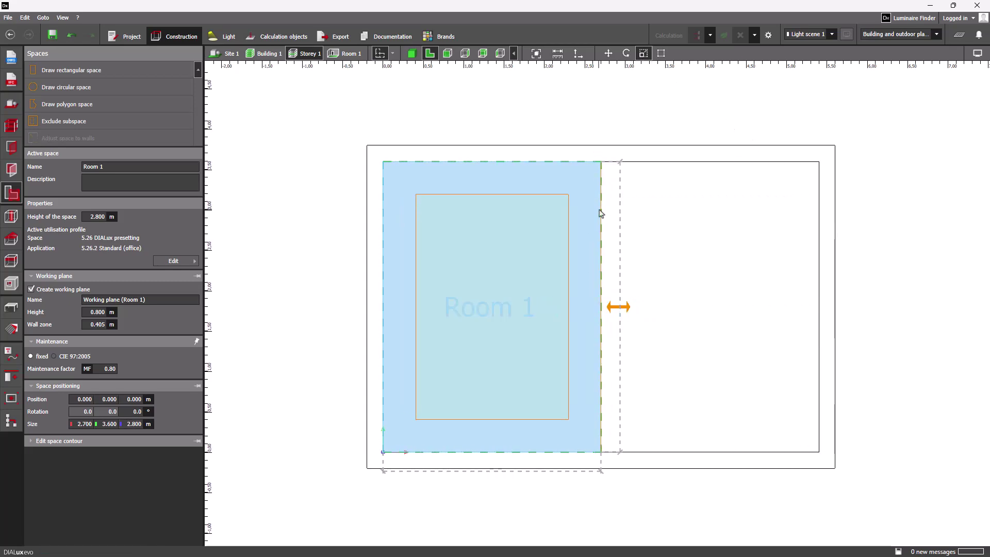
Step: Draw a rectangular ERCO Jilly pendant arrangement across the Büro and set 2 luminaires along X
left_click(650, 213)
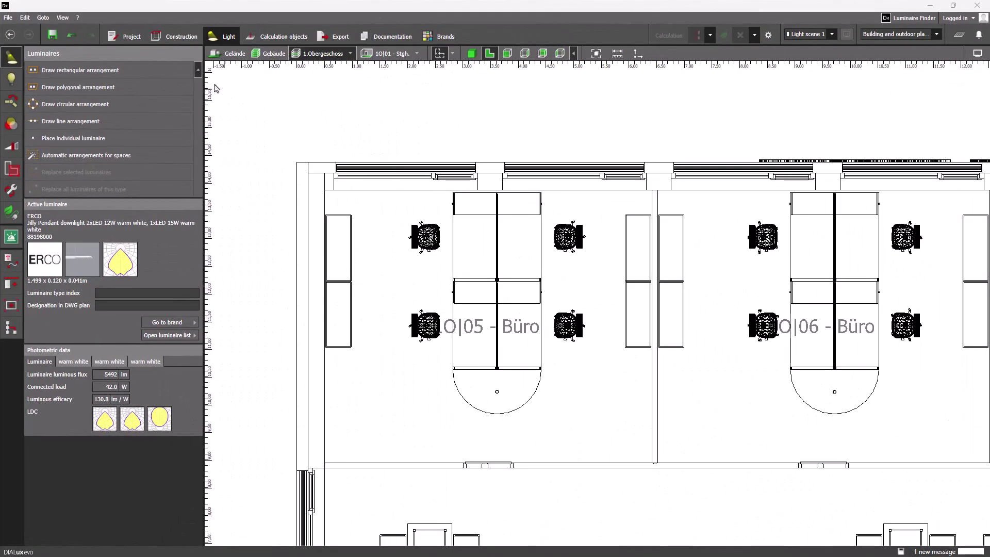
left_click(395, 121)
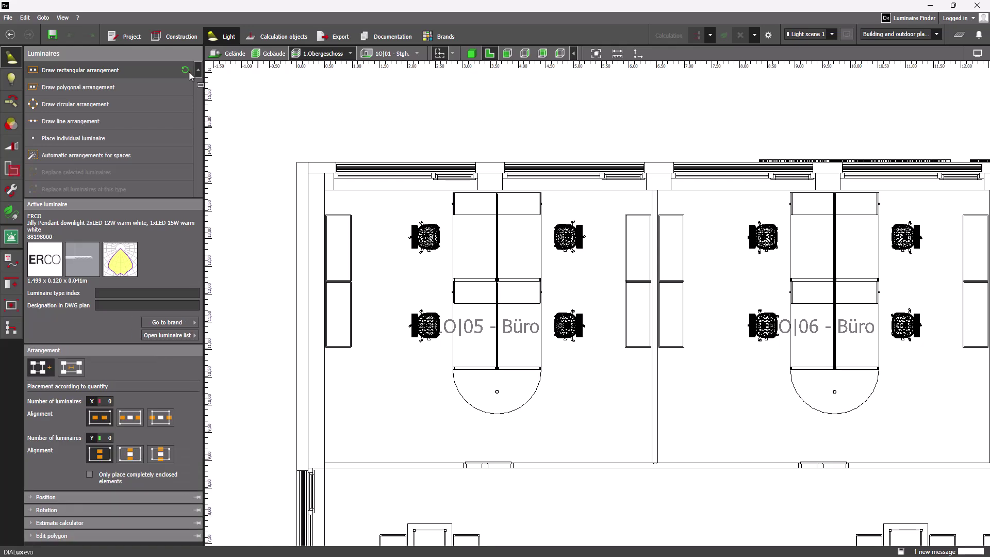
left_click(325, 190)
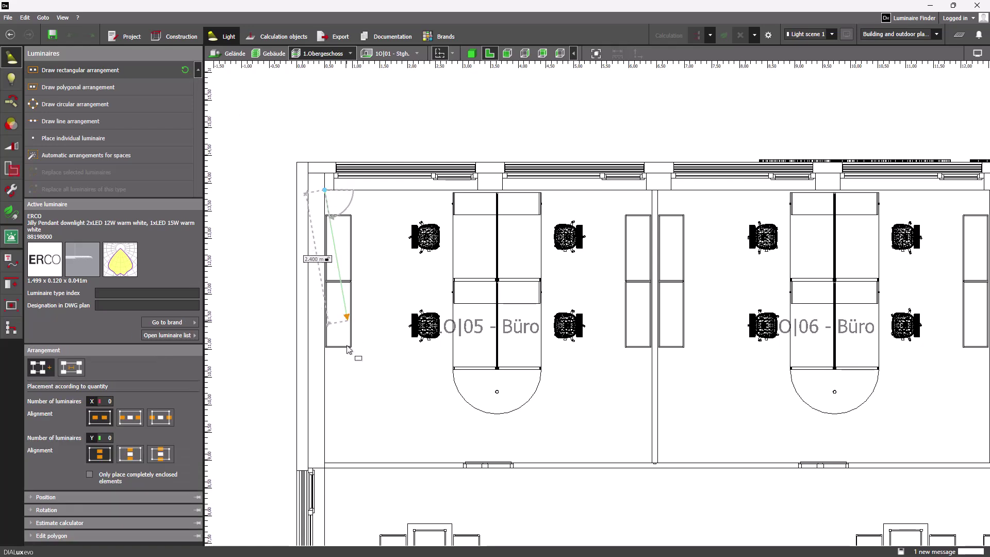
left_click(325, 463)
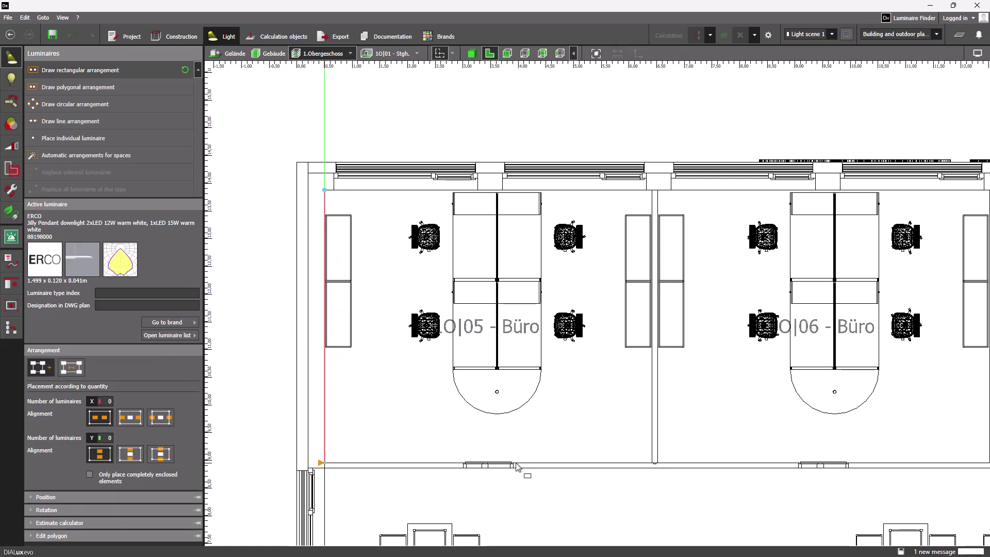
left_click(651, 466)
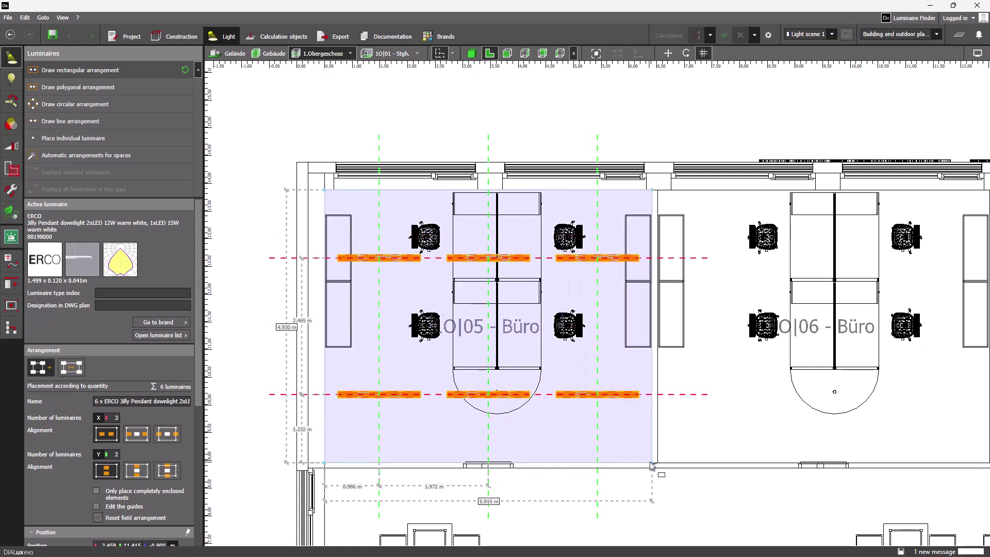
left_click(114, 418)
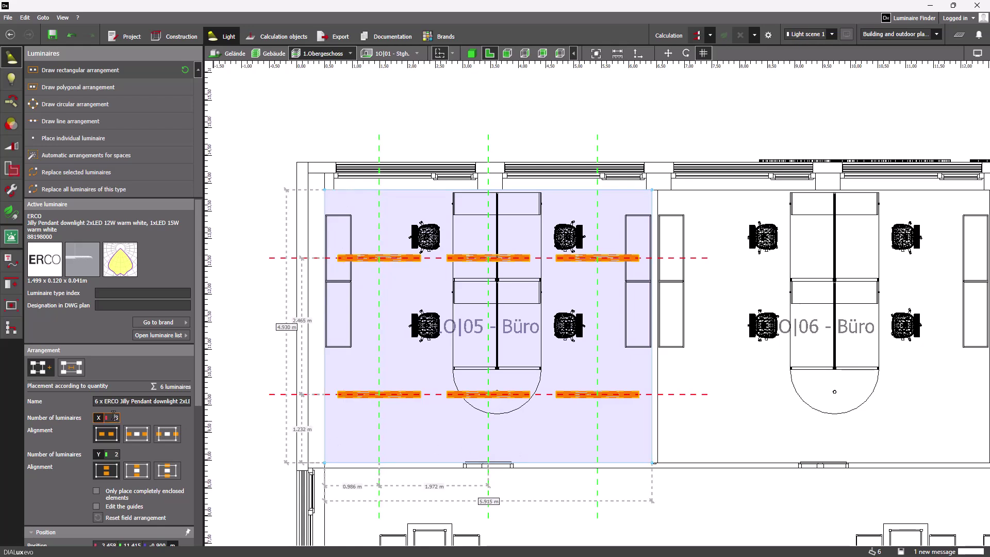
type("2")
key("Return")
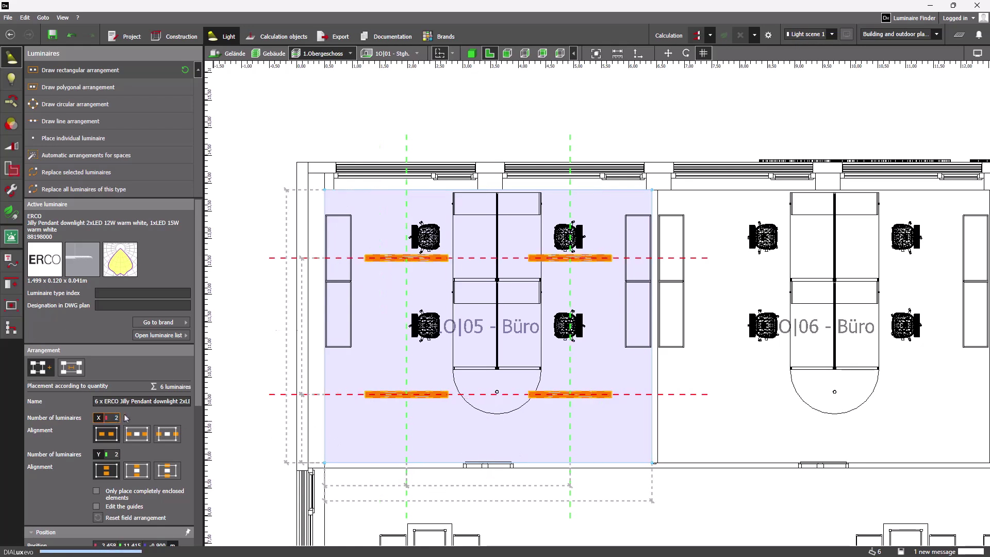
Step: Export the lighting with IFC model 'Export to new file' and save the IFC file
left_click(470, 140)
left_click(334, 41)
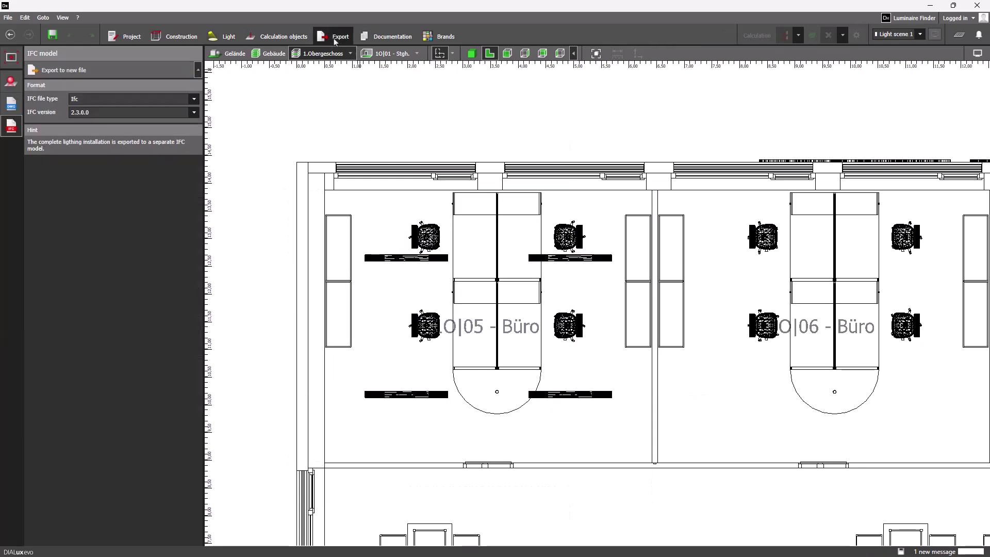
left_click(154, 72)
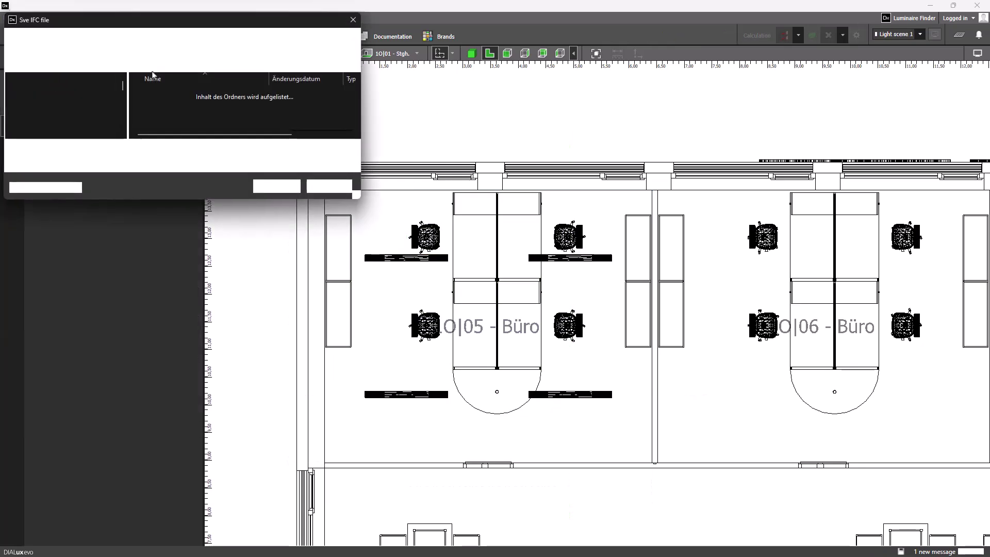
left_click(277, 186)
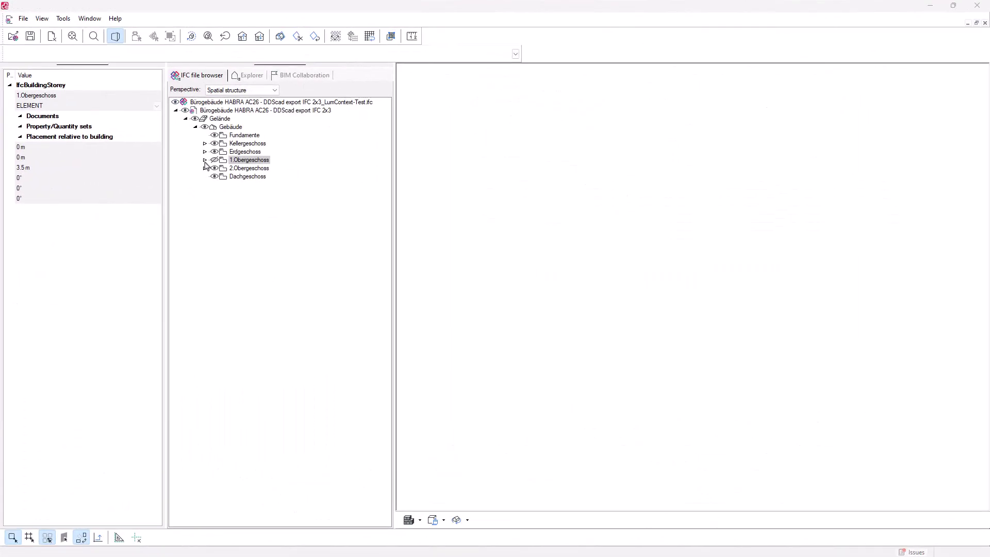
Step: Expand 1.Obergeschoss to the four light fixtures of 10|05 Büro and show the storey in 3D
left_click(255, 172)
left_click(215, 169)
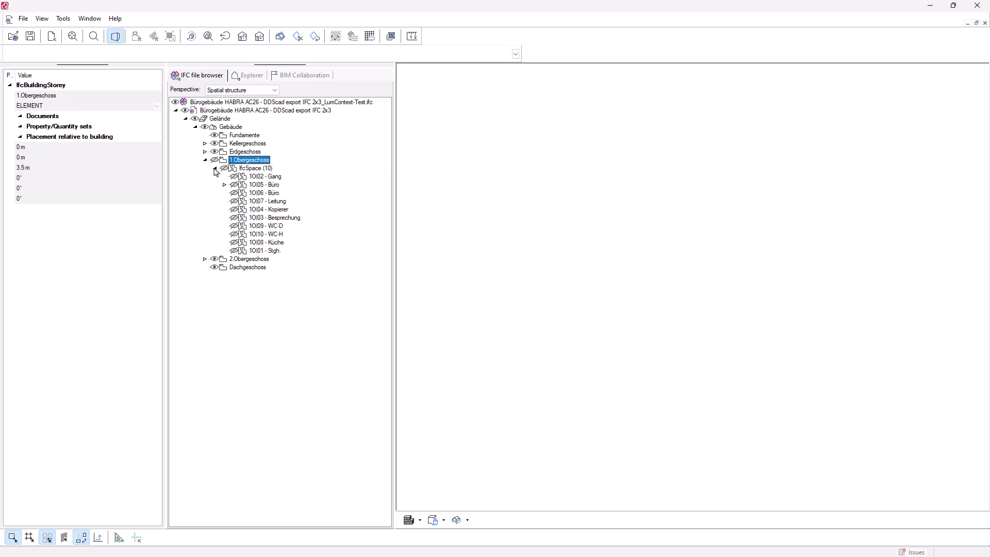
left_click(225, 184)
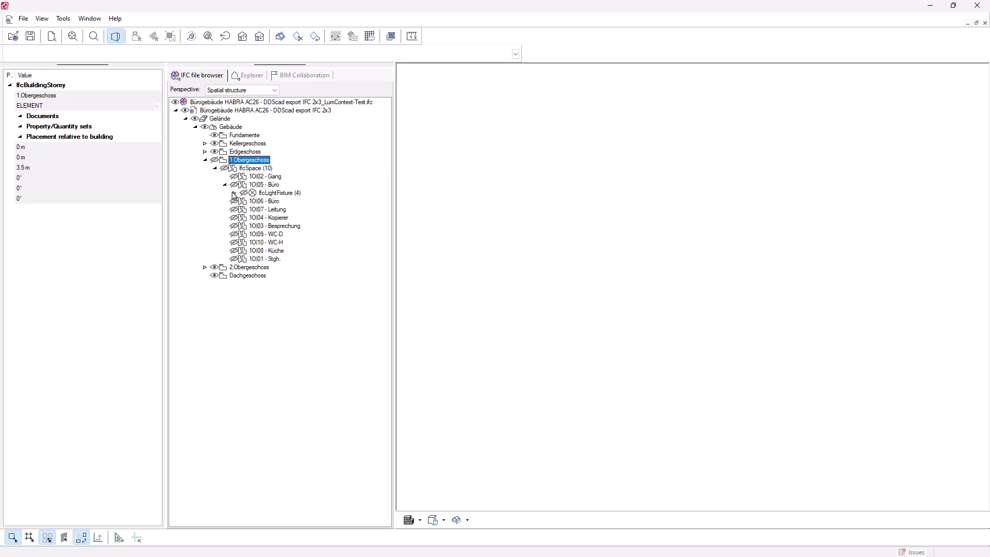
left_click(235, 193)
left_click(215, 160)
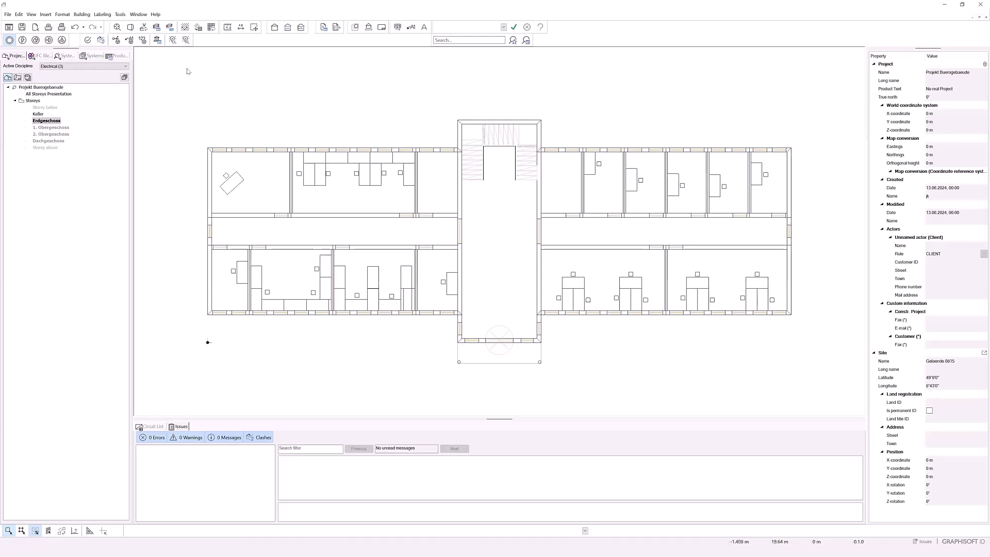
Step: Launch a DIALux light calculation from the DDScad toolbar
left_click(175, 43)
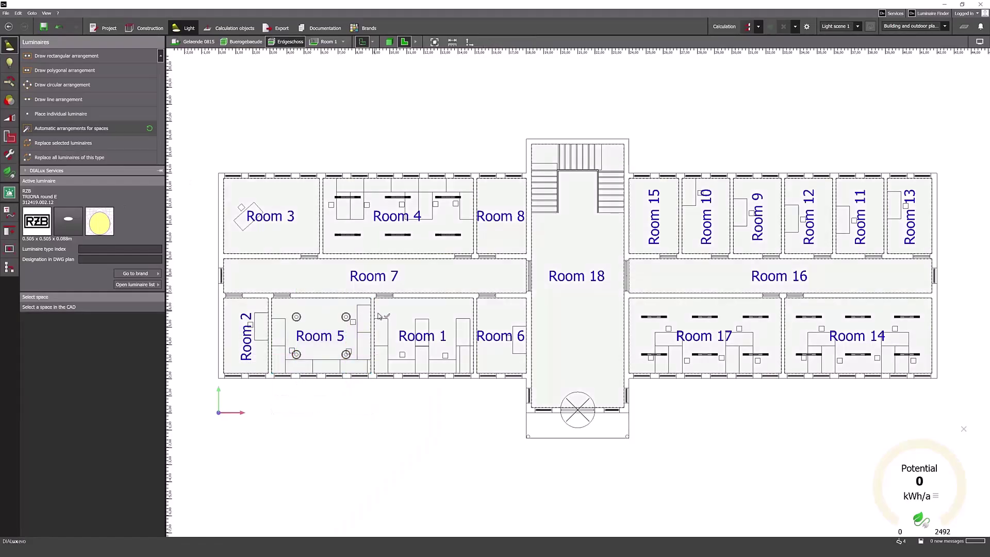
Step: Automatically place four luminaires in Room 1
left_click(383, 318)
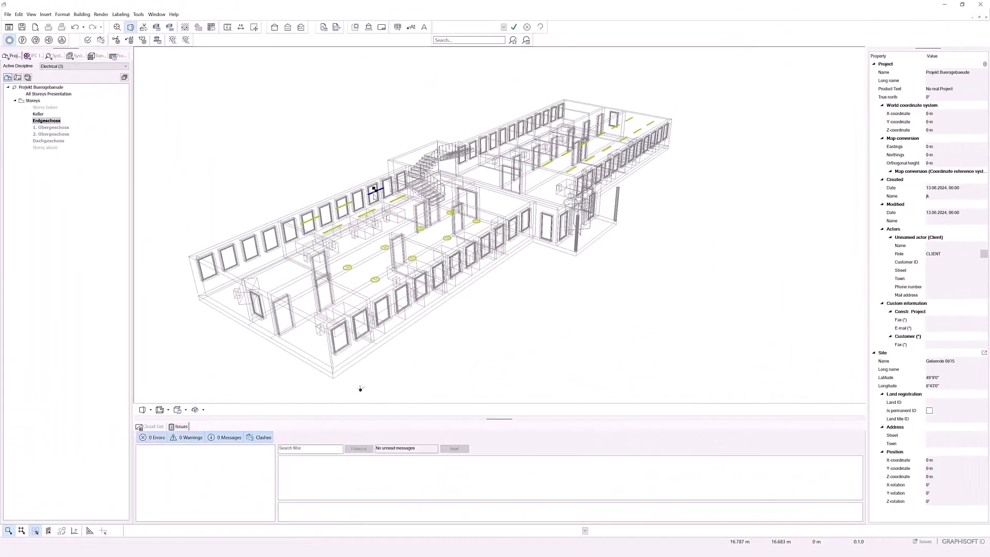
Step: Zoom the 3D wireframe onto the selected ERCO pendant fixture and widen the Properties pane
right_click(374, 194)
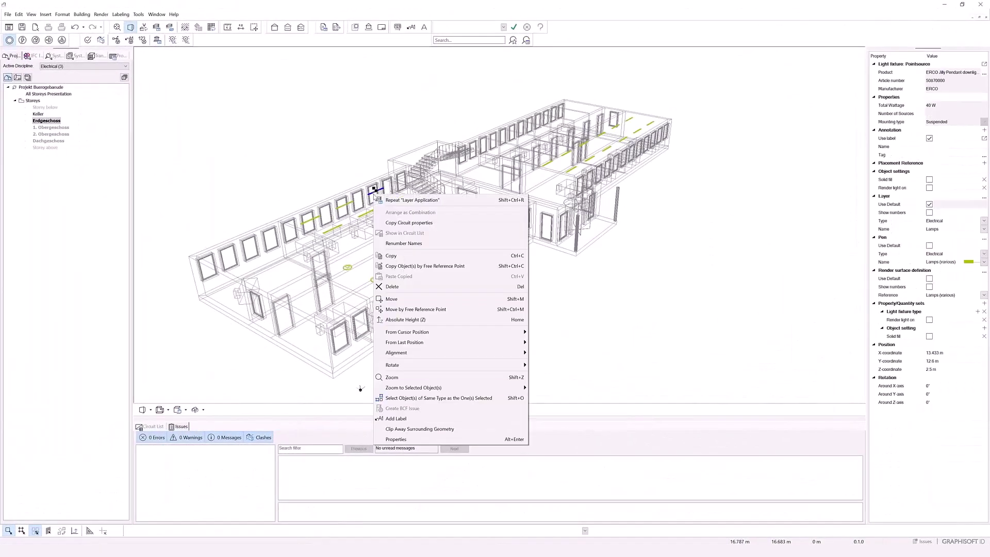
mouse_move(496, 387)
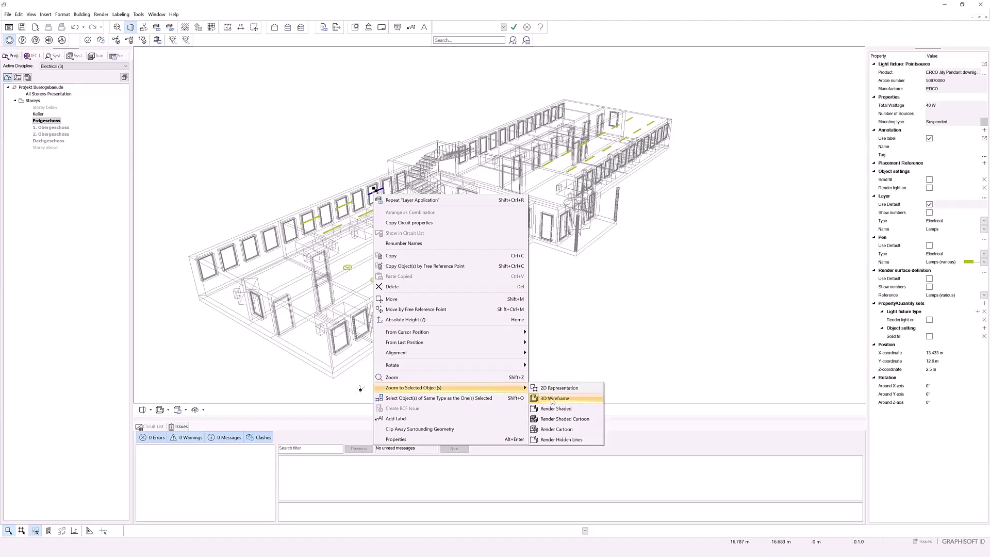
left_click(552, 398)
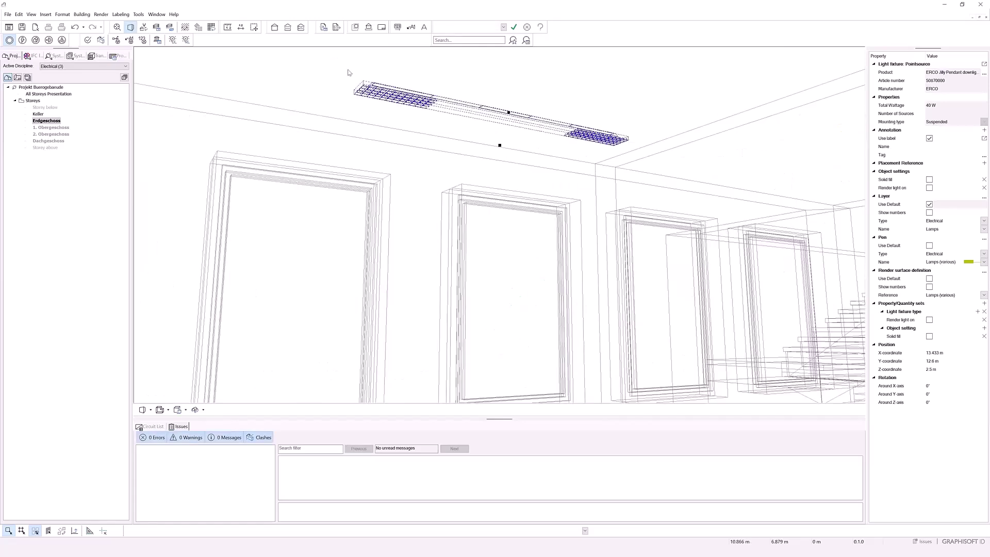
left_click_drag(866, 168, 843, 167)
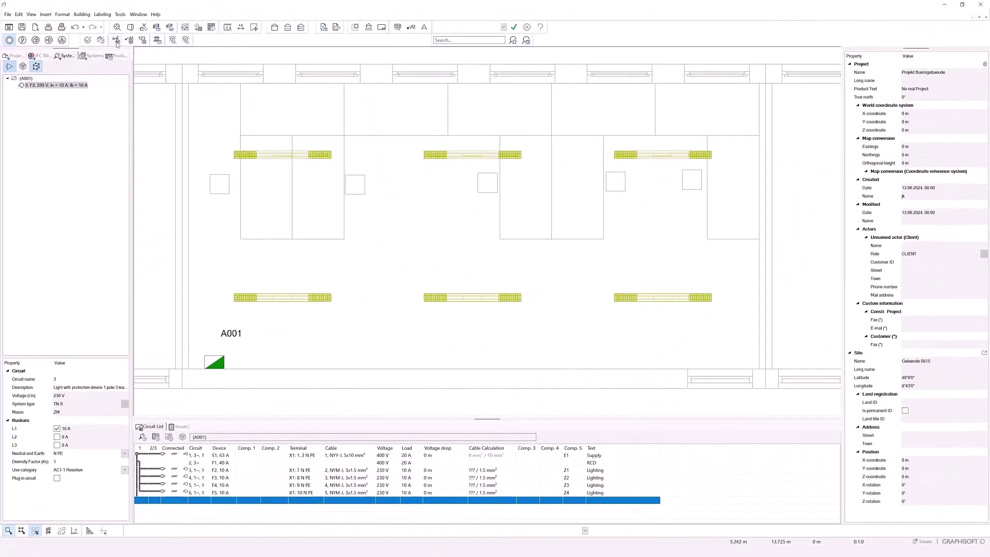
Step: Draw a cable path from device A001 rising 1 m toward the ceiling
left_click(116, 40)
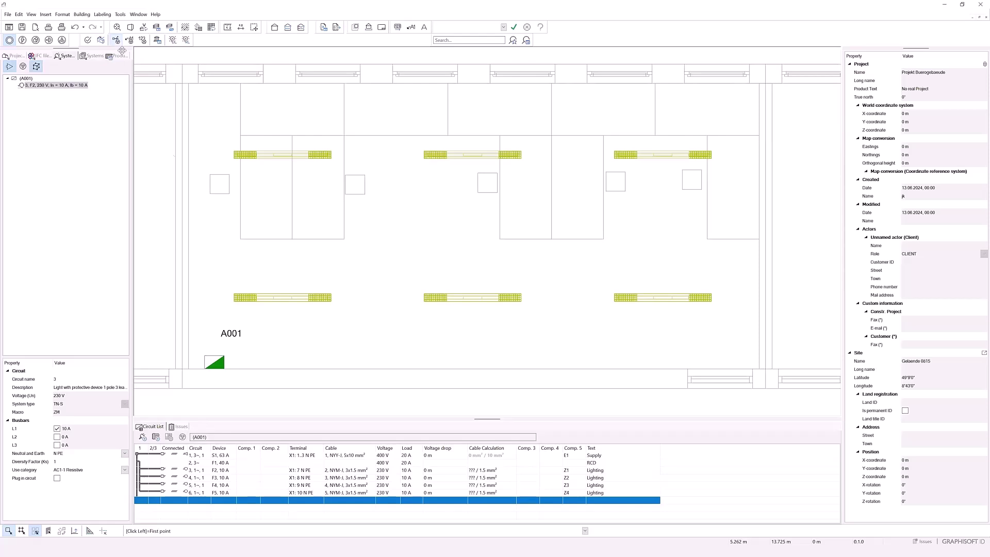
left_click(214, 360)
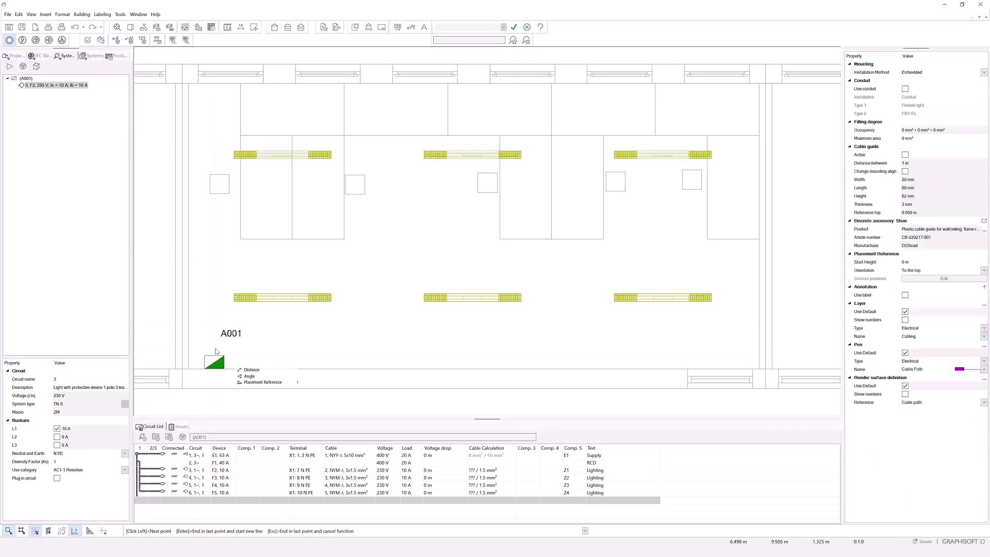
left_click(215, 323)
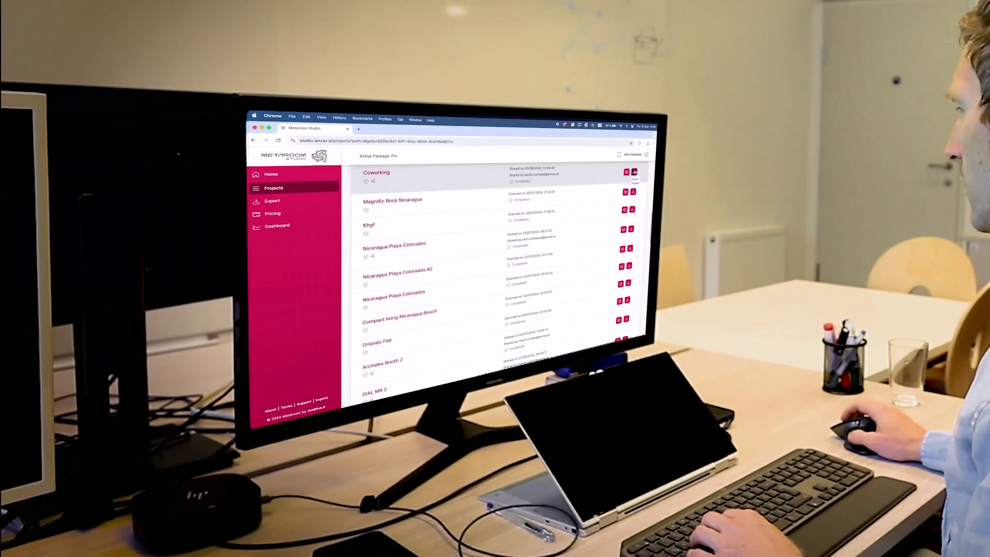
Step: Export the Coworking scan with DIALux as the export format
left_click(635, 172)
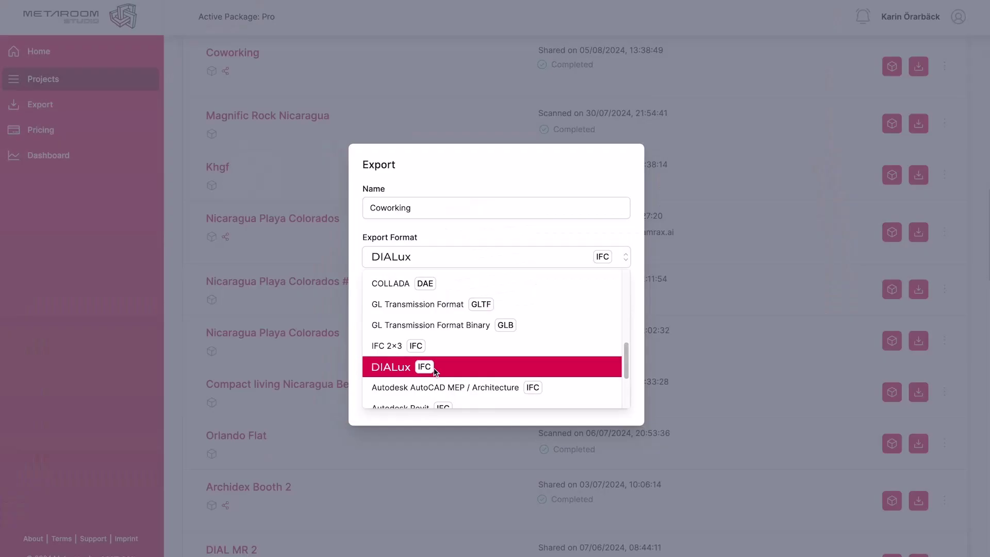
left_click(436, 372)
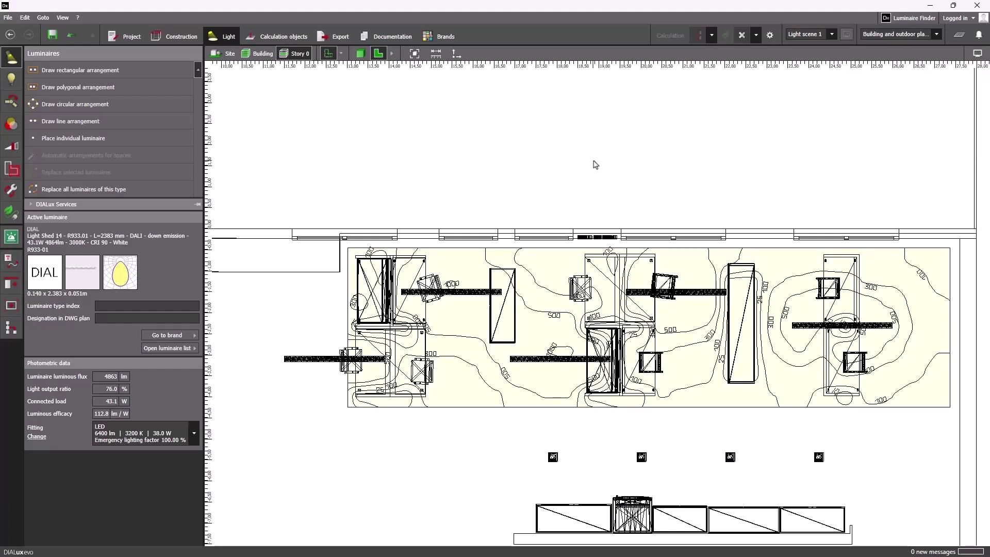
Step: Pan the isoline plan, orbit the 3D office, and select the luminaires
right_click_drag(767, 161, 701, 159)
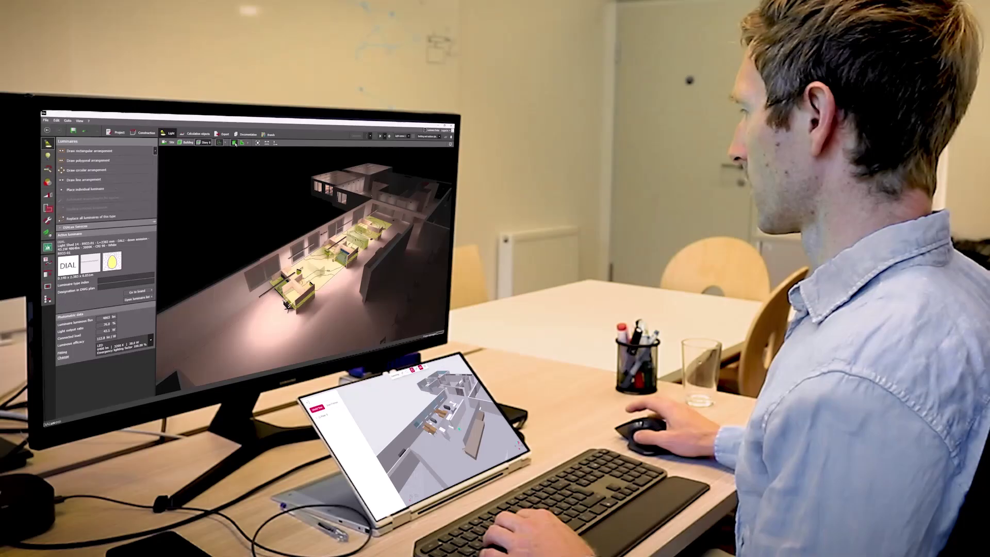
right_click_drag(310, 258, 289, 260)
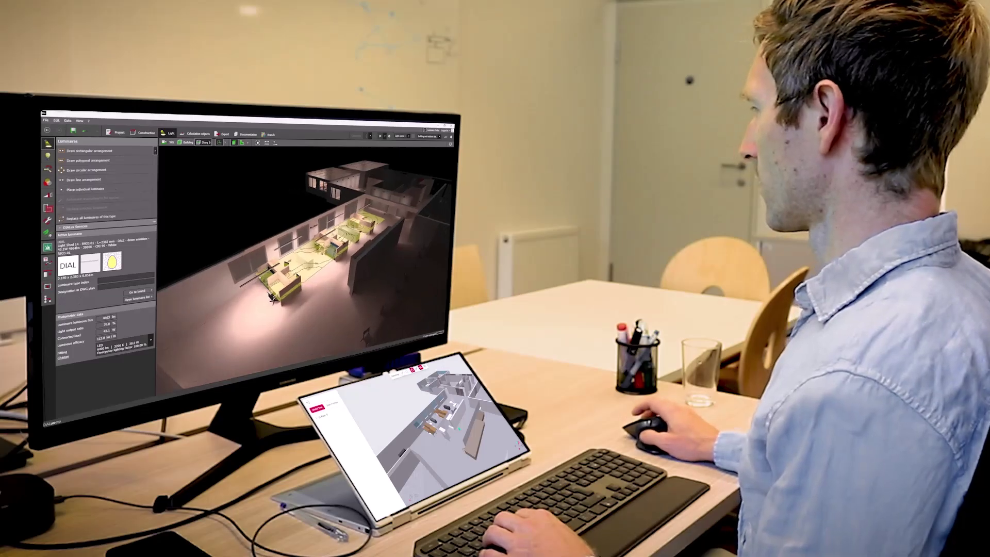
left_click(268, 279)
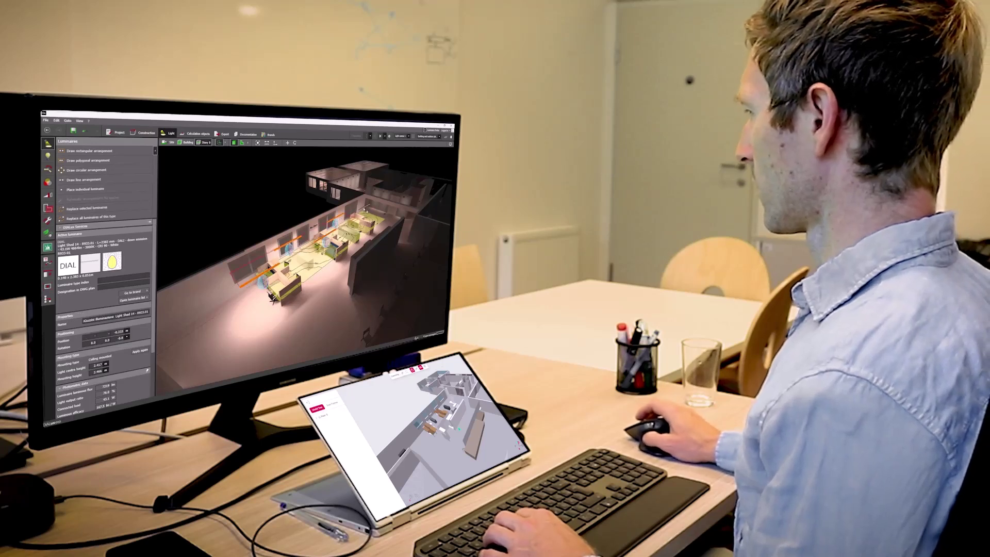